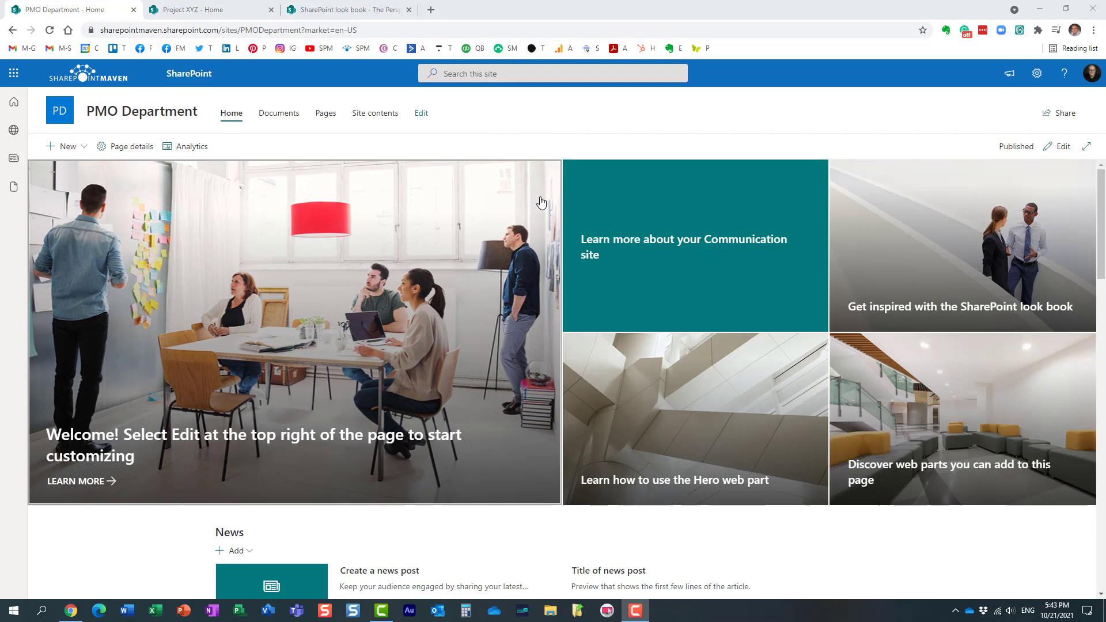
# Step: Put the home page in edit mode and open the web part picker, then discard the edits
pyautogui.scroll(-2, 539, 204)
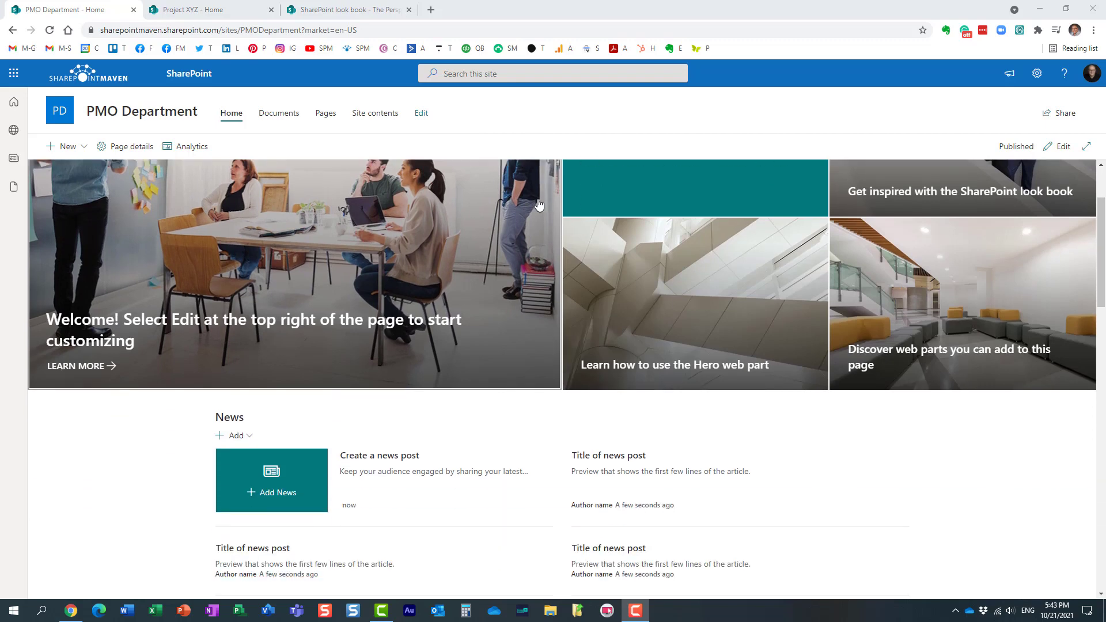
pyautogui.scroll(-2, 533, 210)
pyautogui.scroll(2, 529, 219)
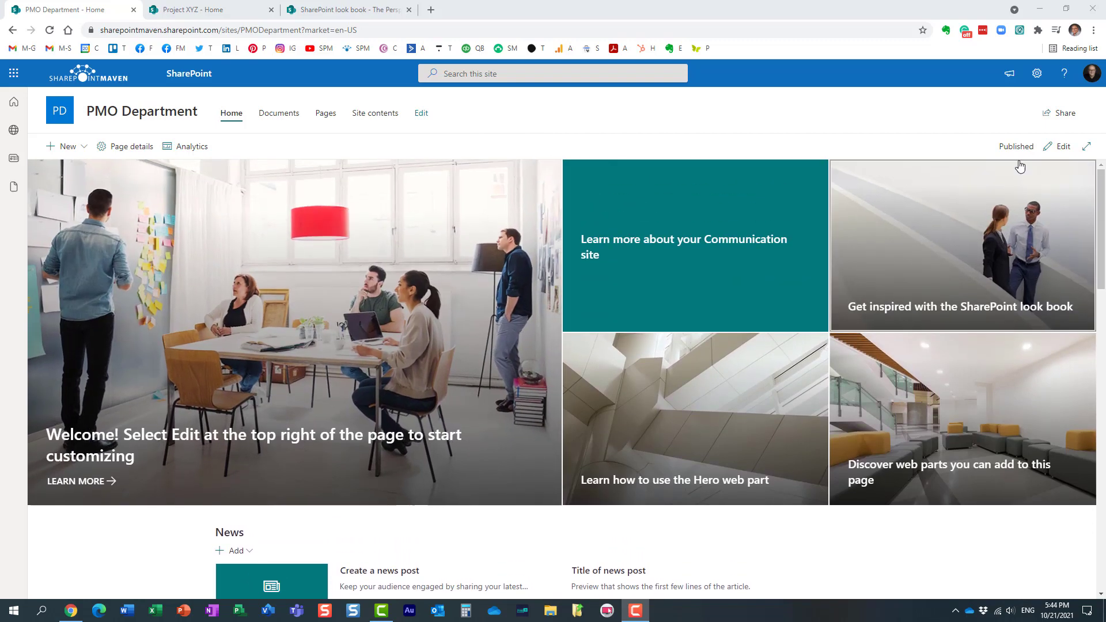
pyautogui.click(1060, 147)
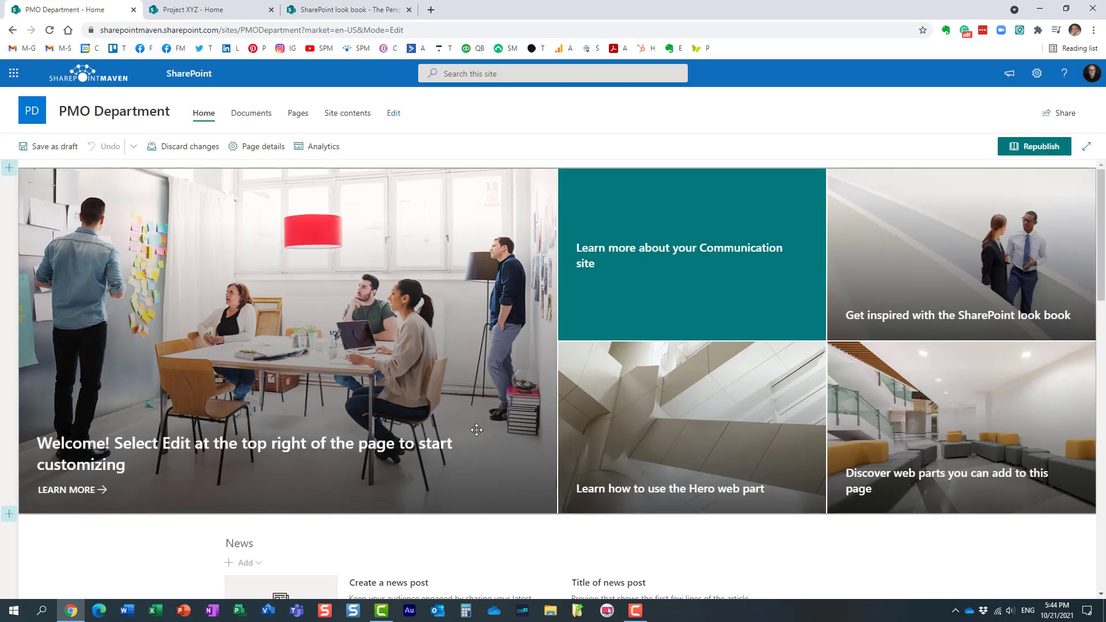
pyautogui.scroll(-3, 507, 369)
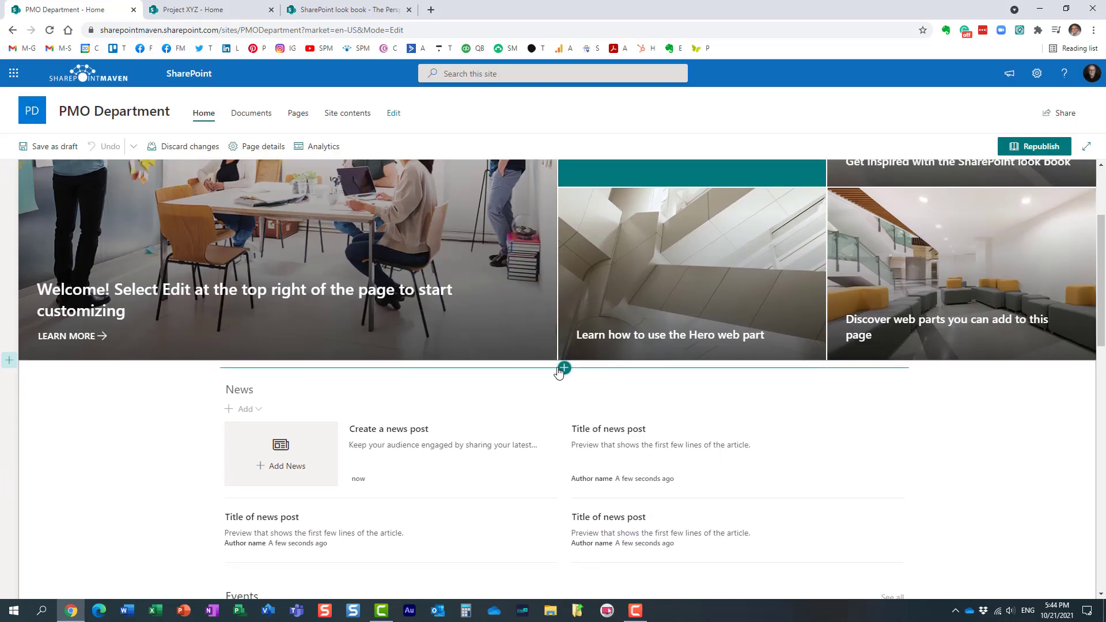
pyautogui.click(564, 367)
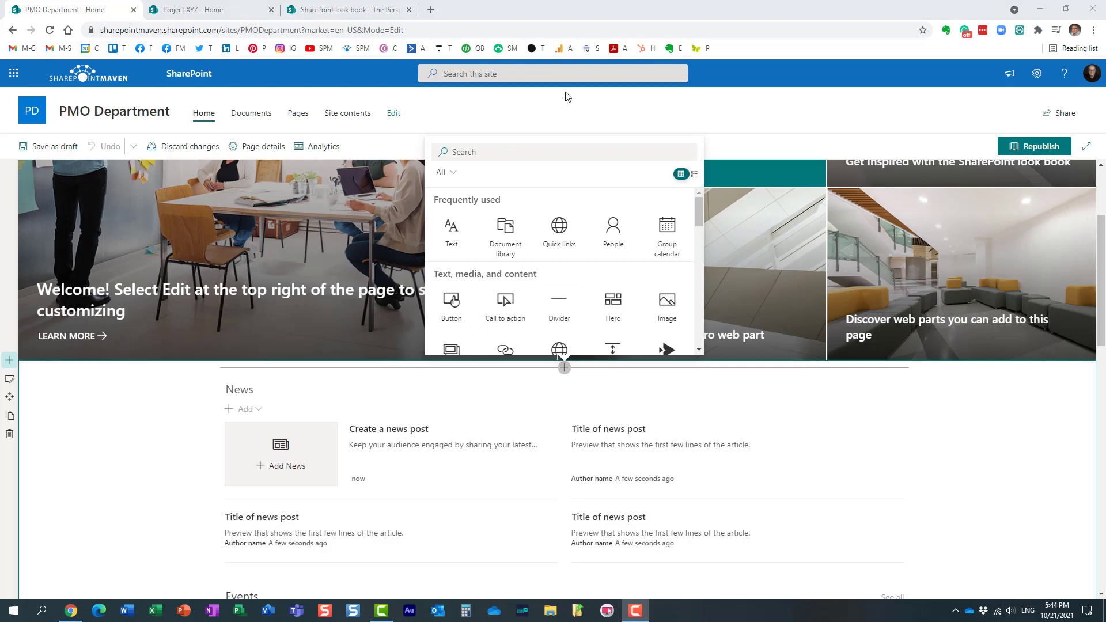
pyautogui.click(190, 147)
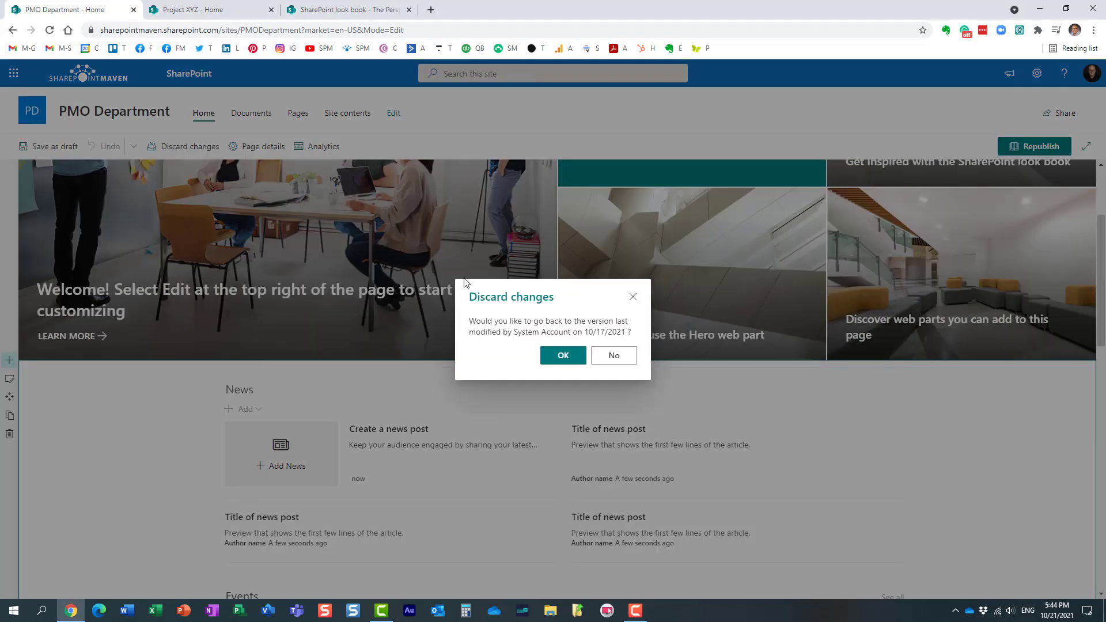
pyautogui.click(562, 355)
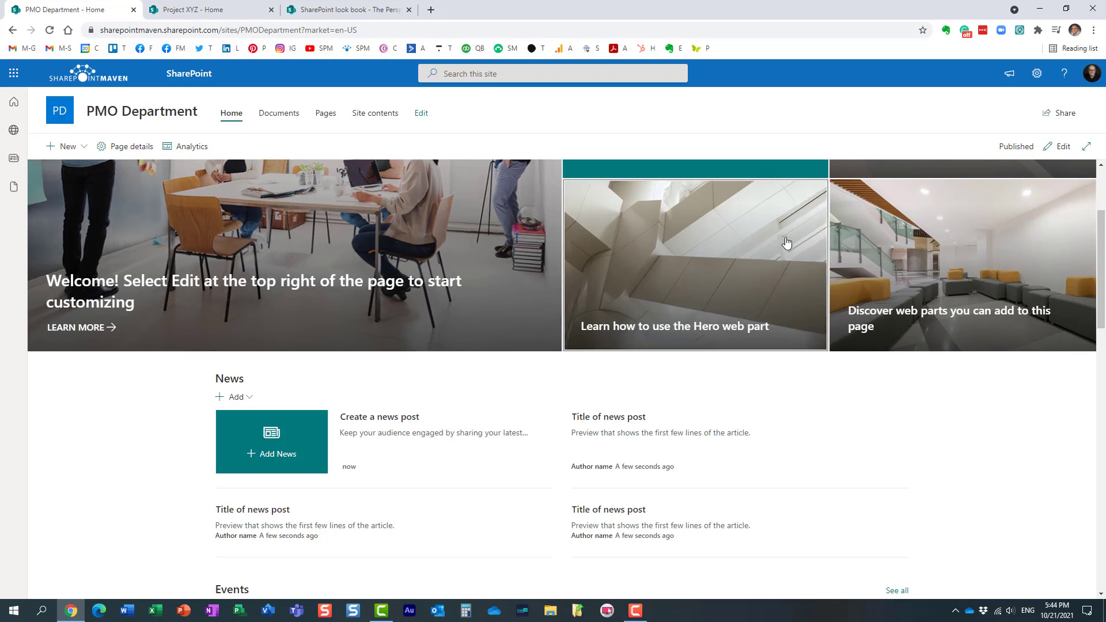
# Step: Open the PMO Department site template gallery, then view The Perspective page in the look book
pyautogui.click(1037, 75)
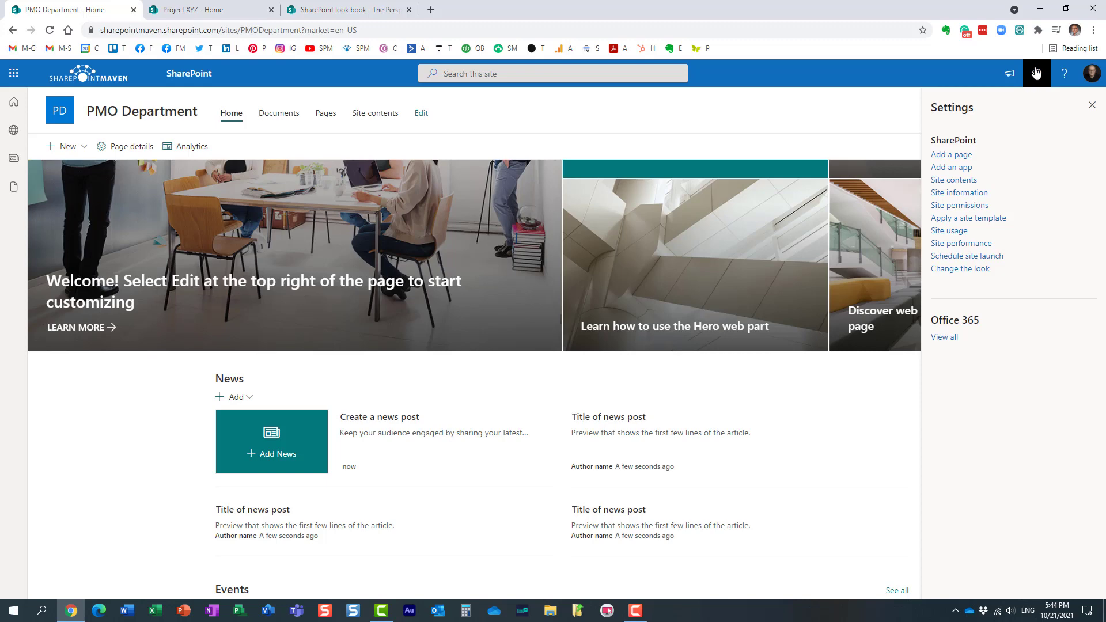
pyautogui.click(989, 219)
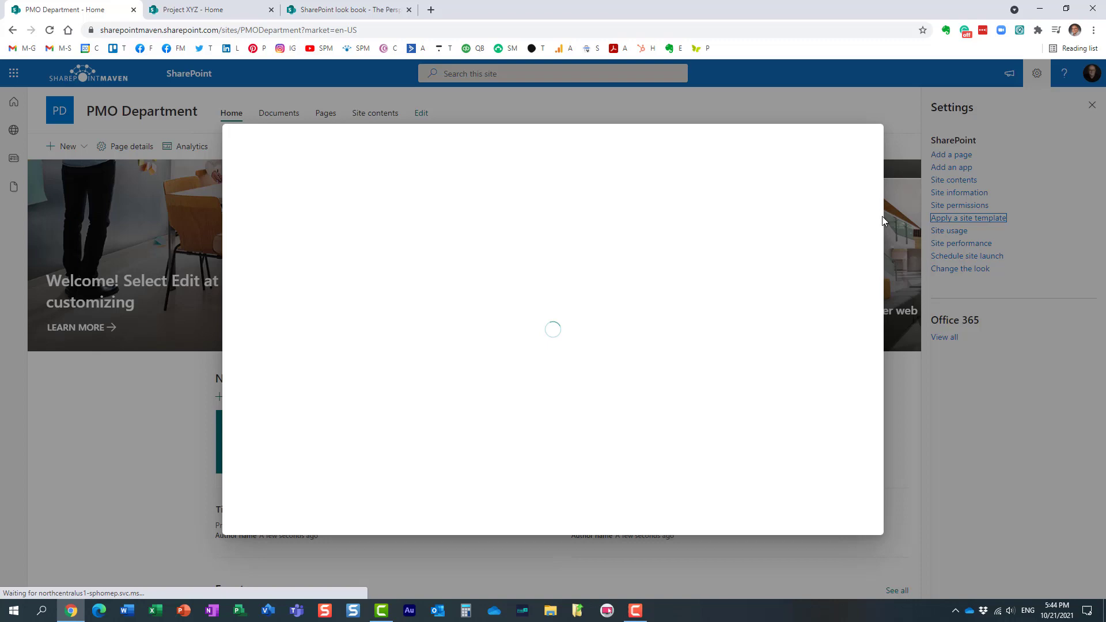
pyautogui.moveTo(357, 248)
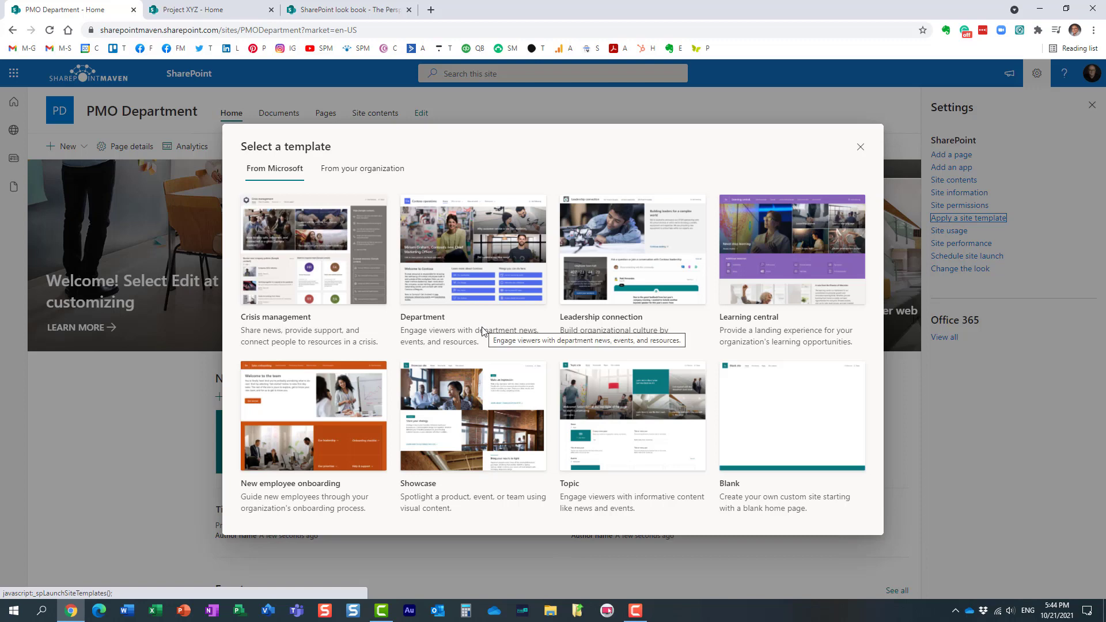
pyautogui.click(362, 12)
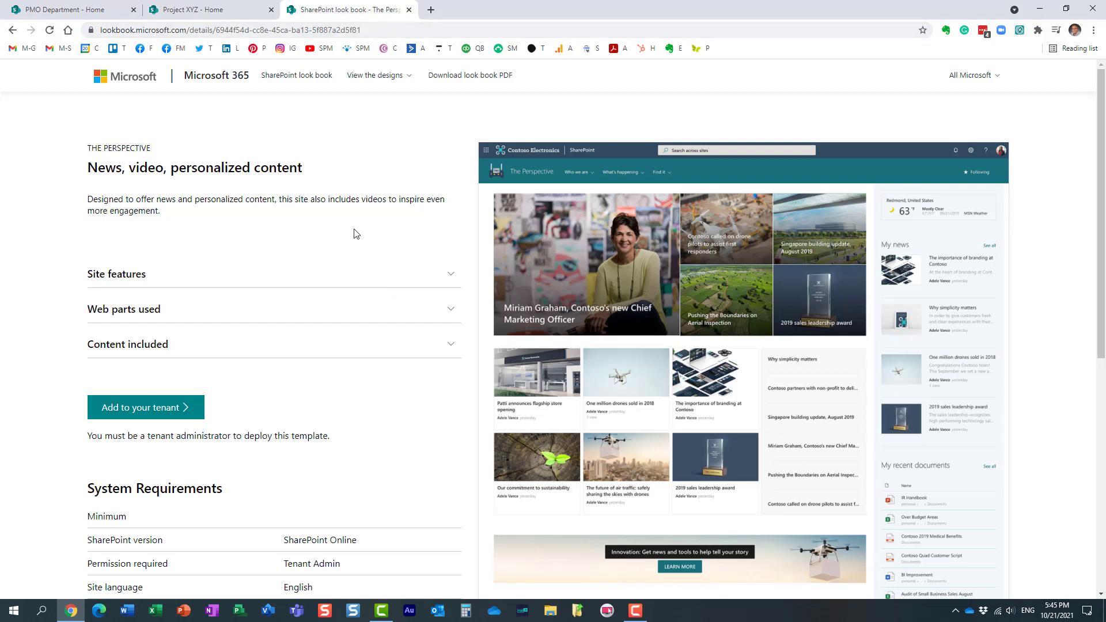
# Step: Reopen The Perspective design from the look book grid, then return to the PMO Department templates
pyautogui.click(12, 29)
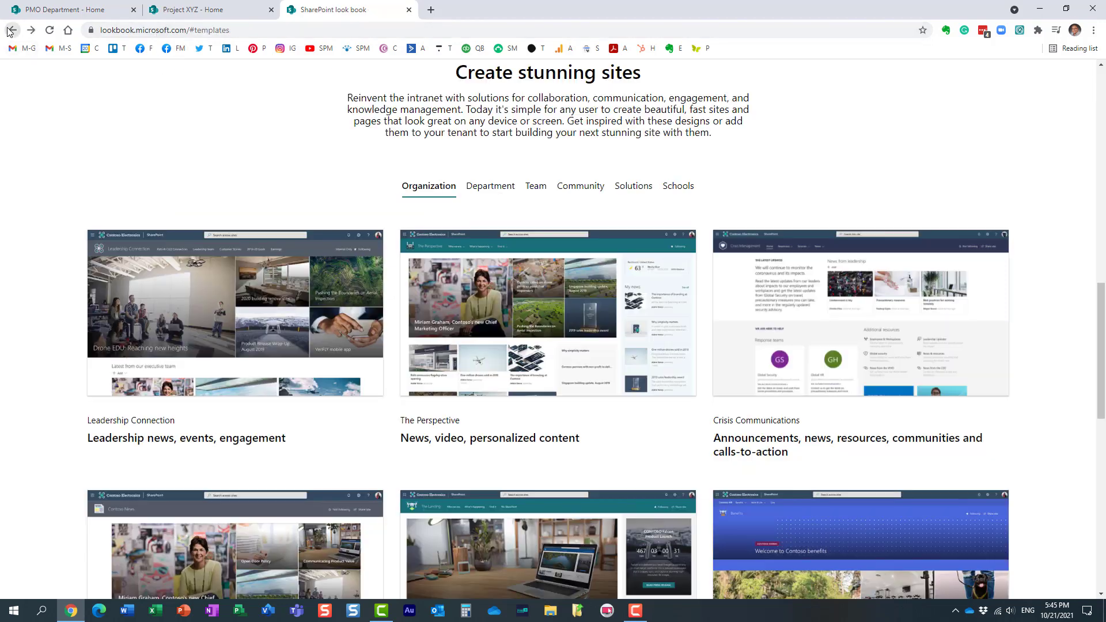
pyautogui.click(546, 294)
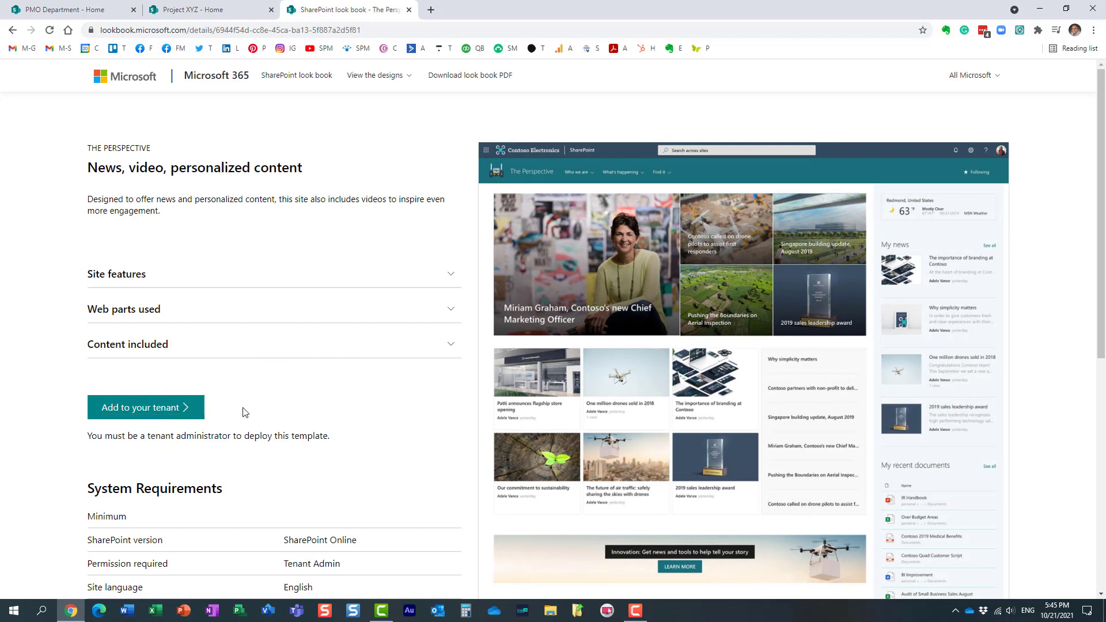
pyautogui.click(85, 15)
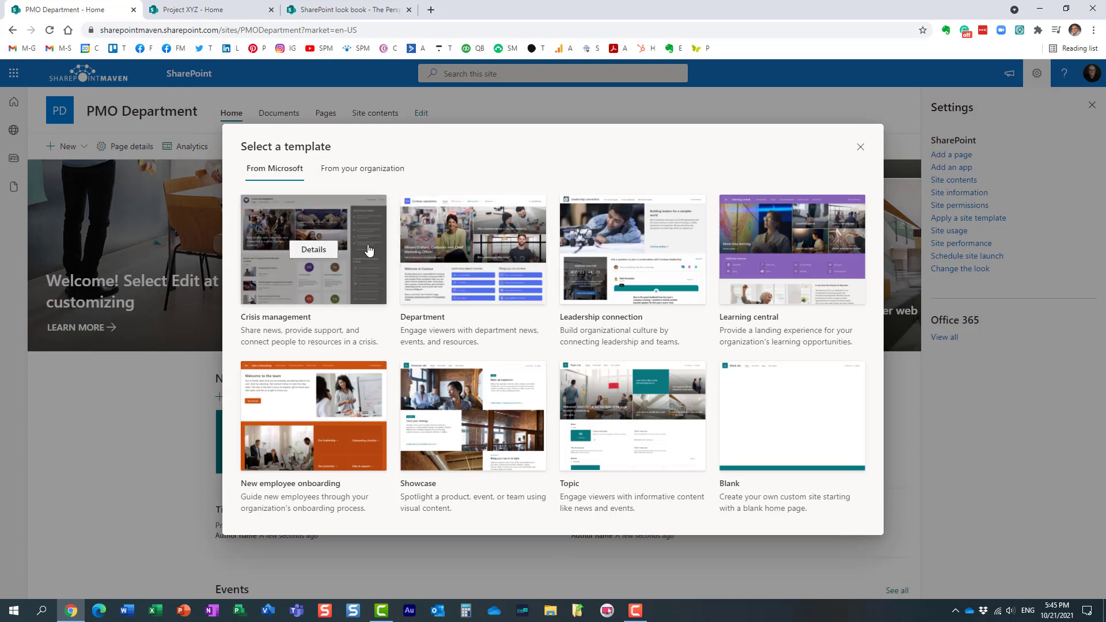
# Step: Preview the Department template's details and apply it to the PMO Department site
pyautogui.moveTo(475, 256)
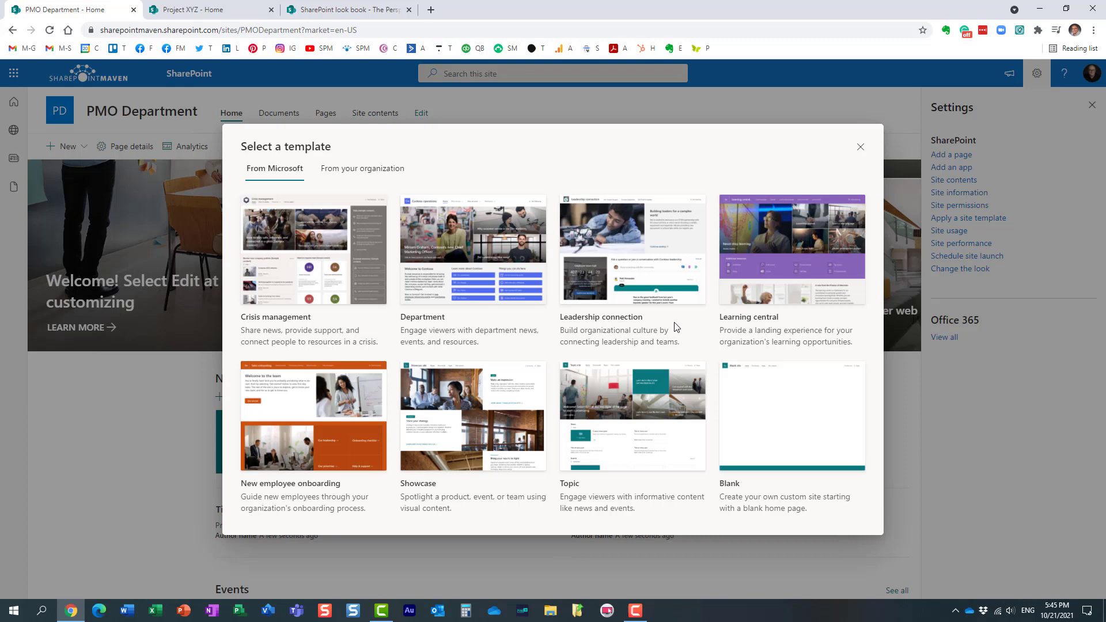
pyautogui.moveTo(604, 380)
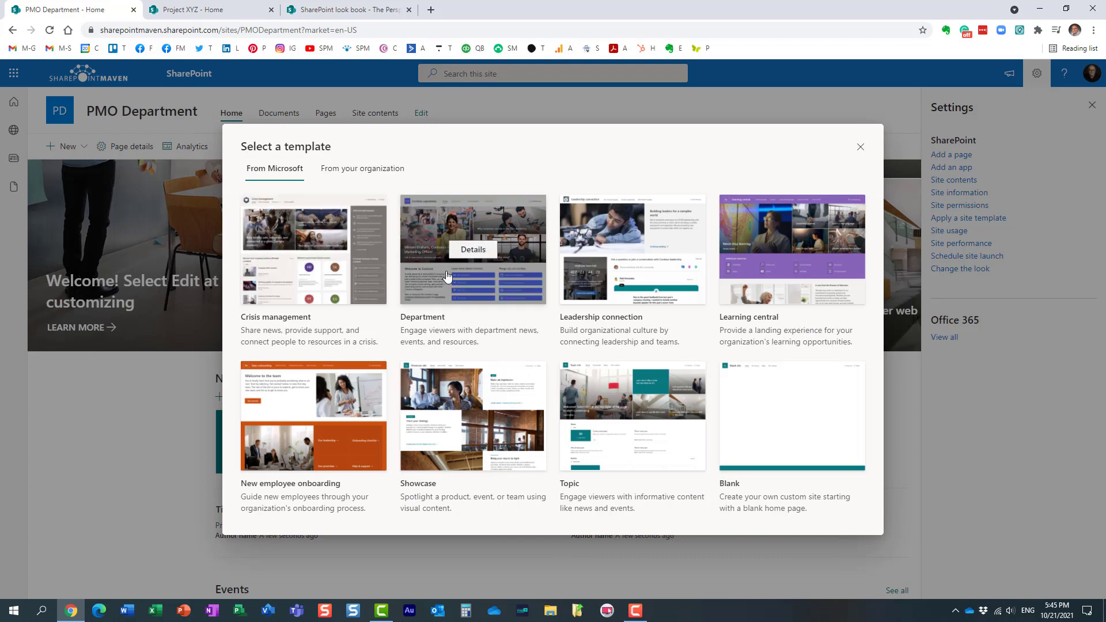
pyautogui.click(476, 251)
pyautogui.scroll(-5, 624, 288)
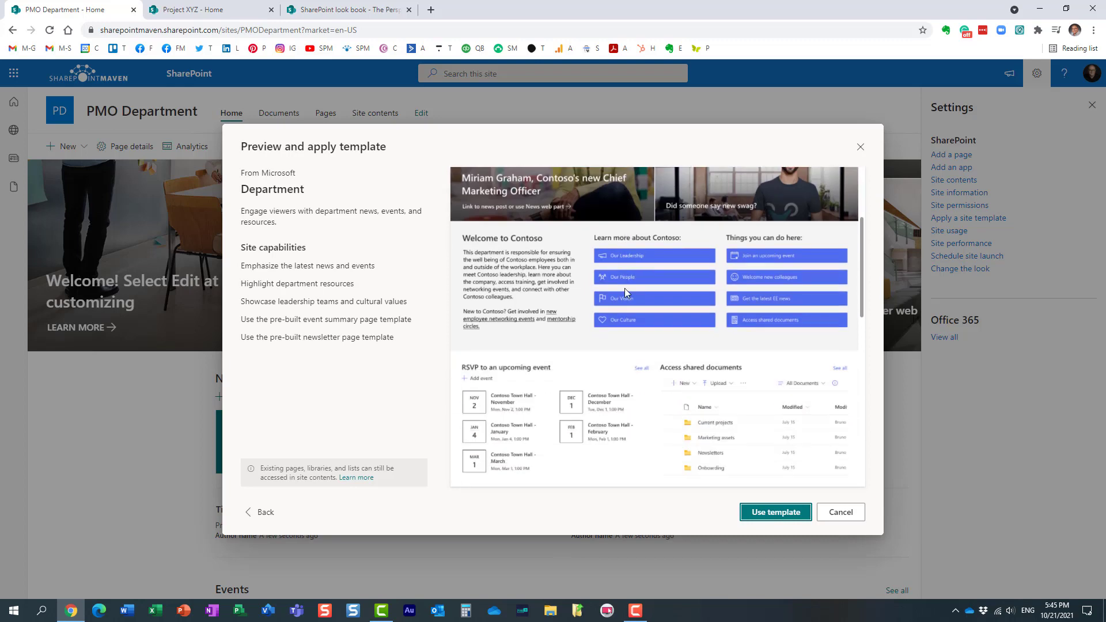
pyautogui.scroll(-8, 625, 292)
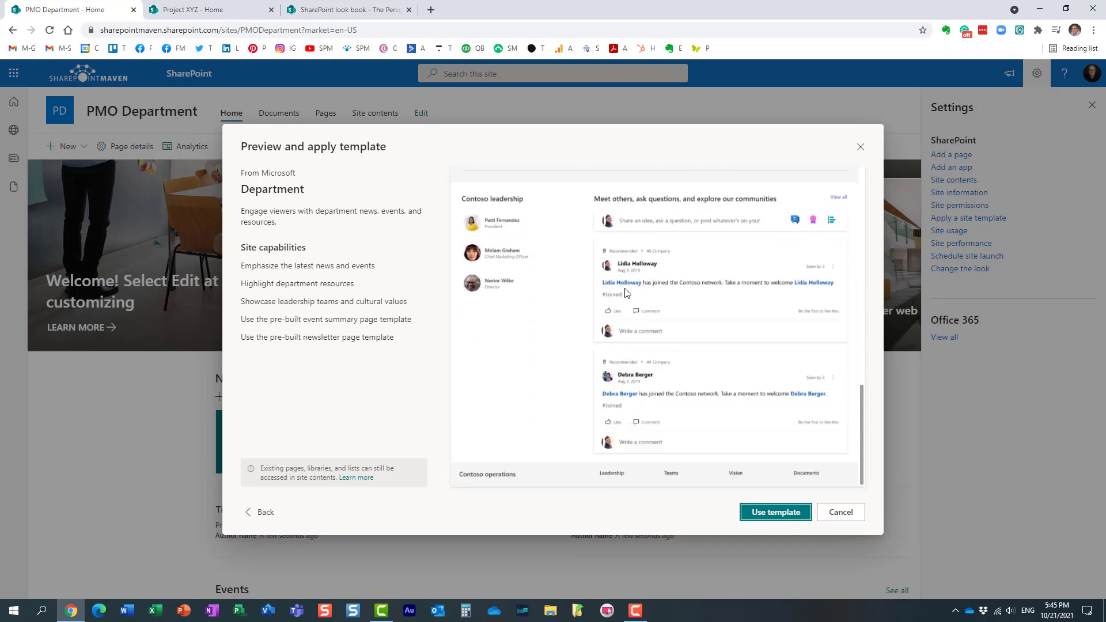
pyautogui.scroll(5, 626, 304)
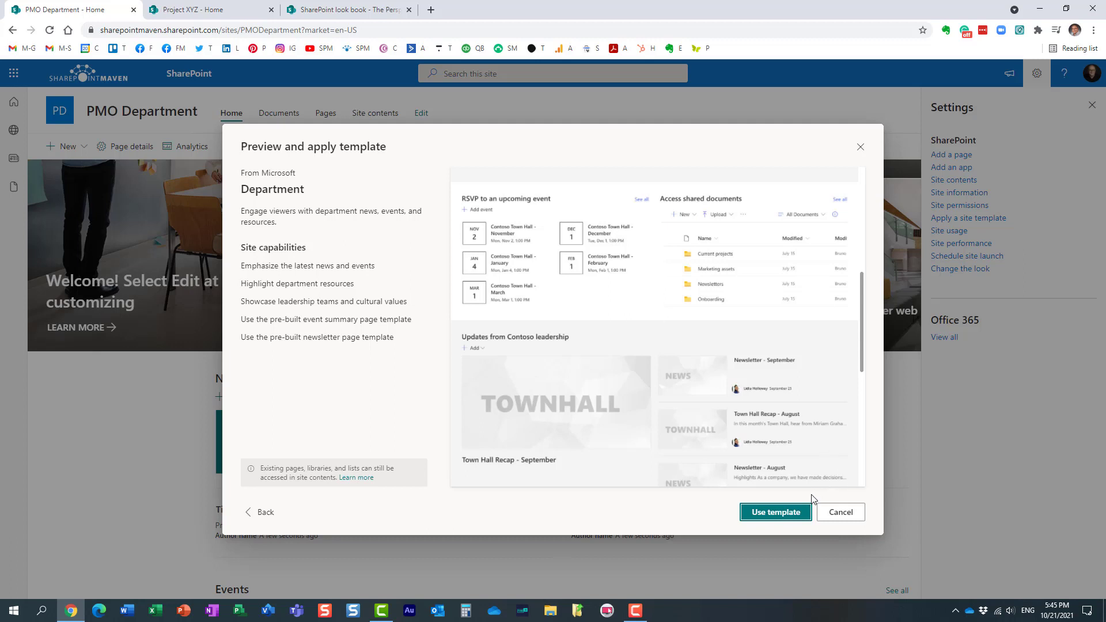
pyautogui.click(785, 517)
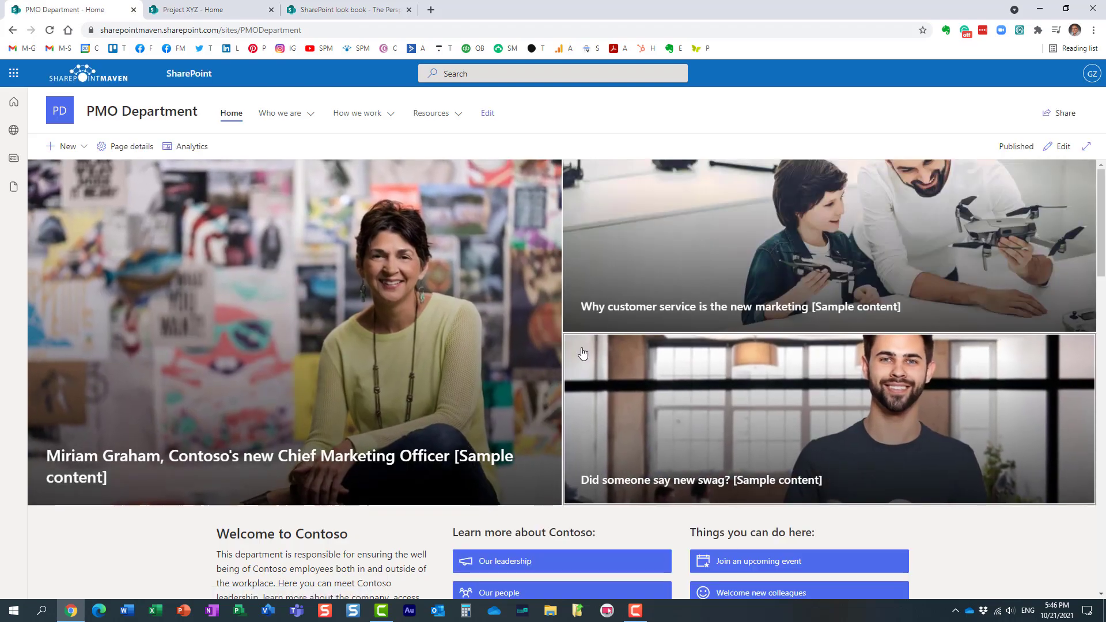
# Step: Scroll through the Contoso news tiles, Welcome links, RSVP events and Documents sections
pyautogui.scroll(-3, 462, 340)
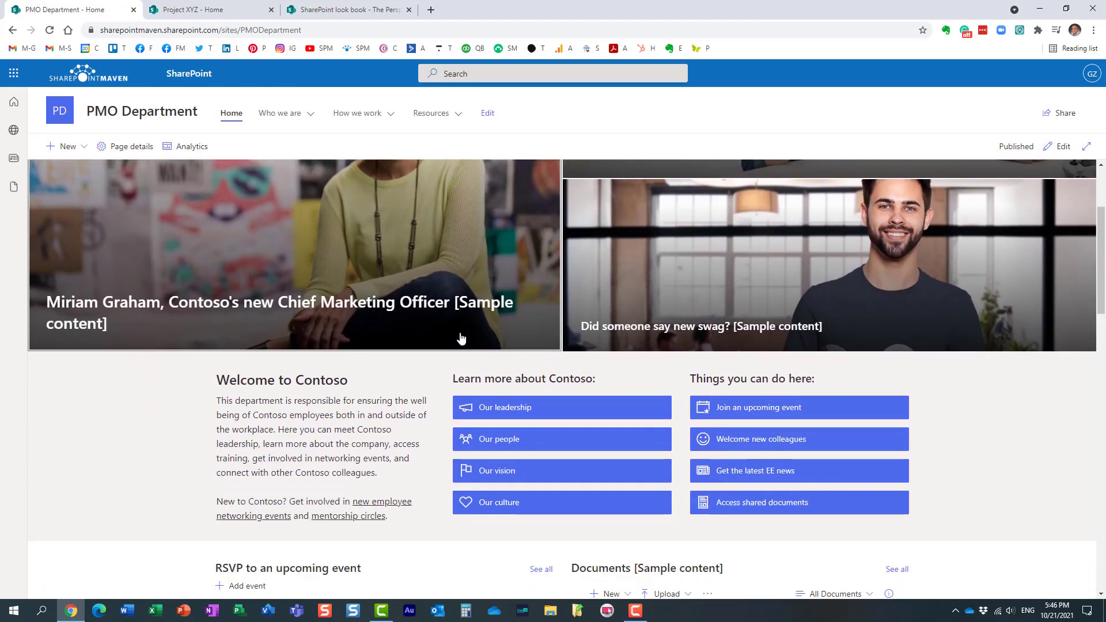
pyautogui.scroll(-2, 462, 340)
pyautogui.scroll(-2, 375, 320)
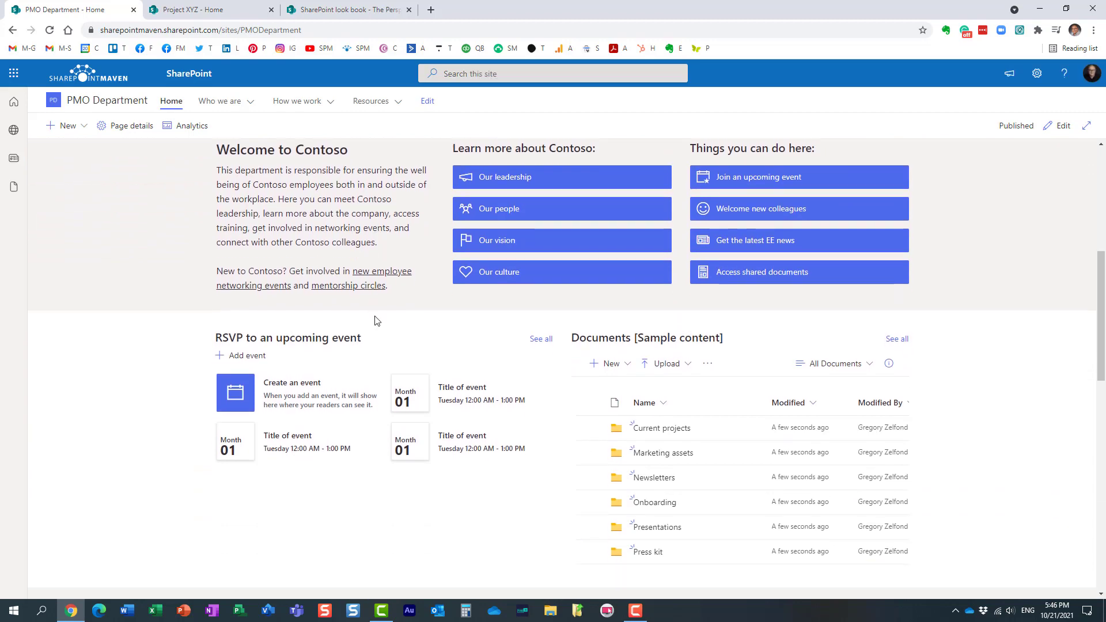
pyautogui.scroll(-10, 375, 320)
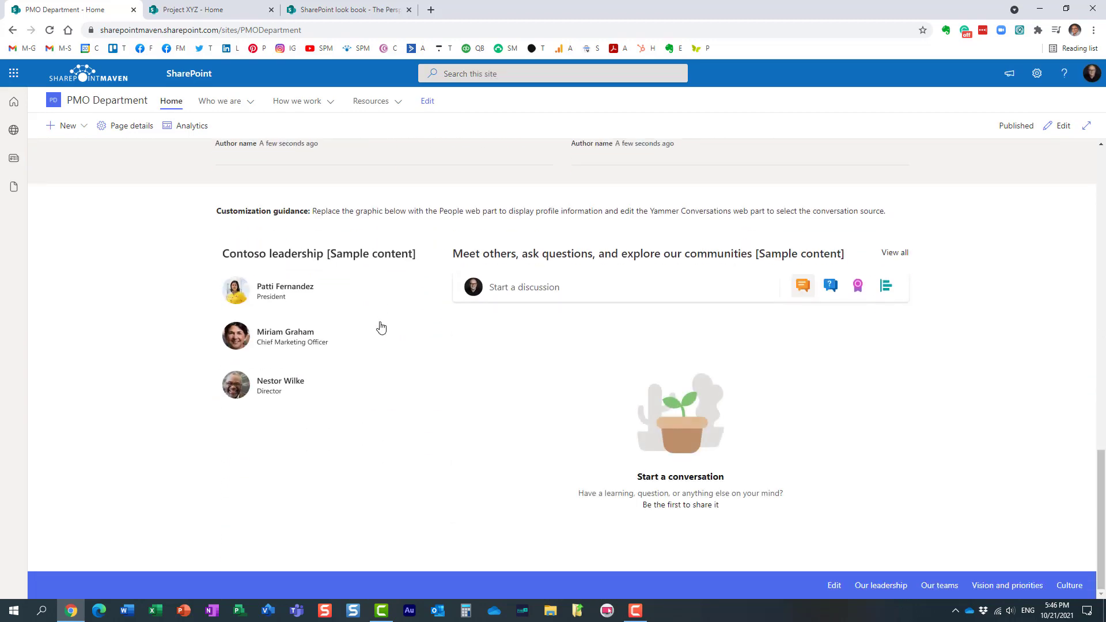
pyautogui.scroll(15, 381, 328)
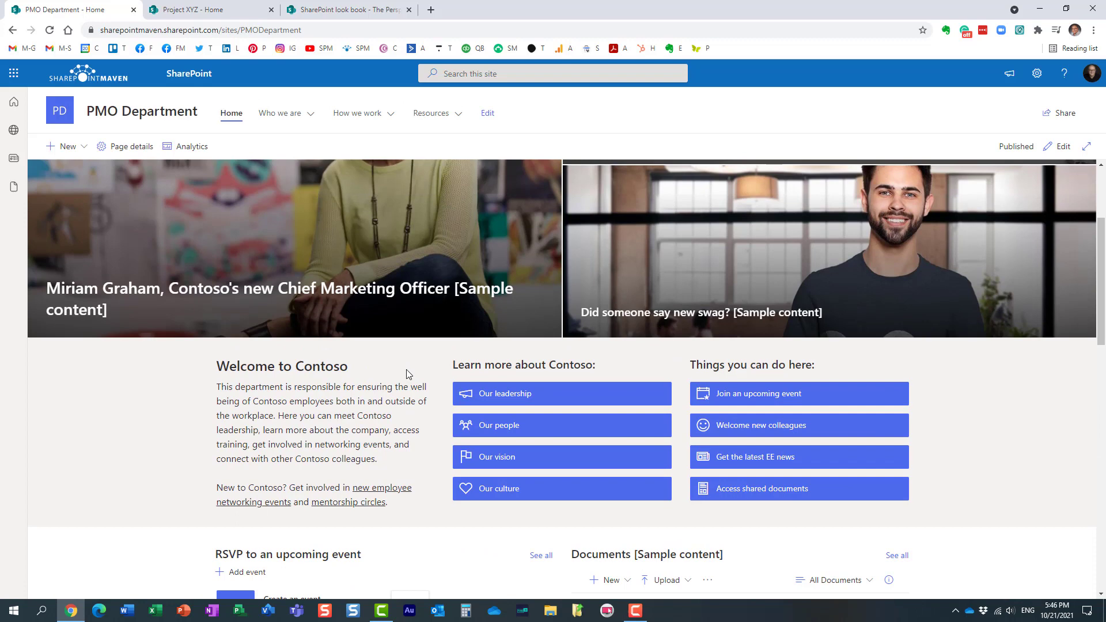
pyautogui.scroll(3, 406, 373)
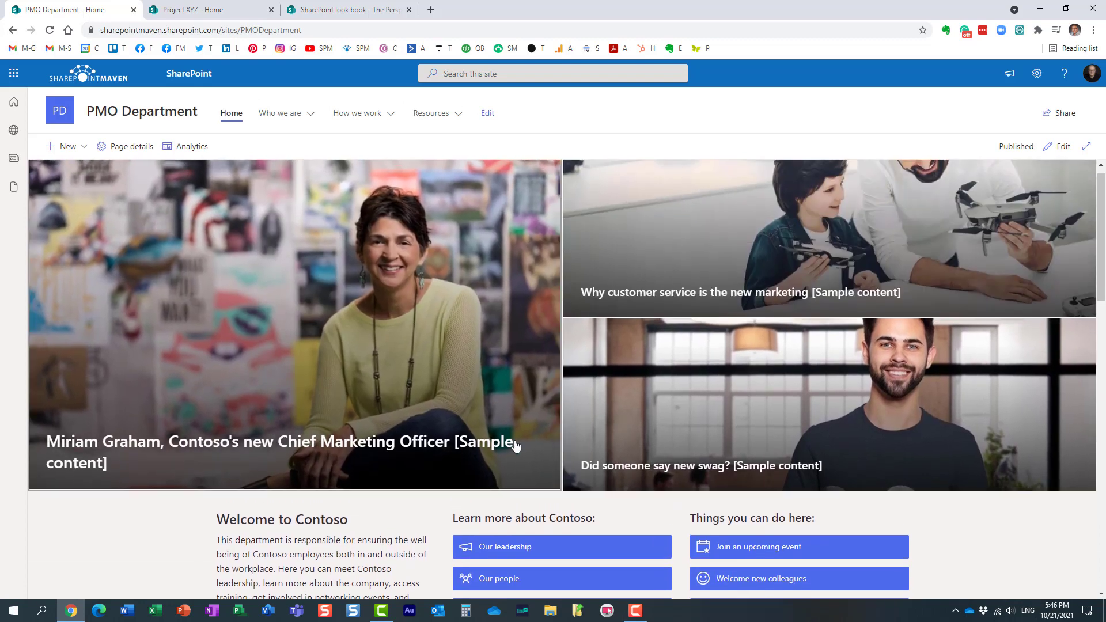
pyautogui.scroll(-1, 515, 455)
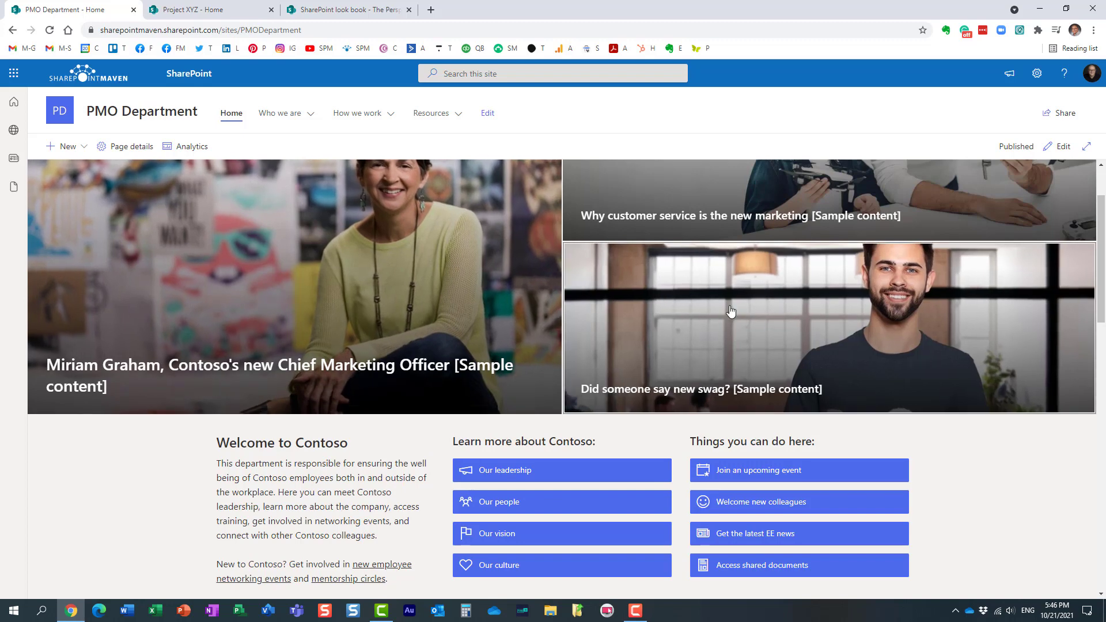
pyautogui.scroll(2, 691, 345)
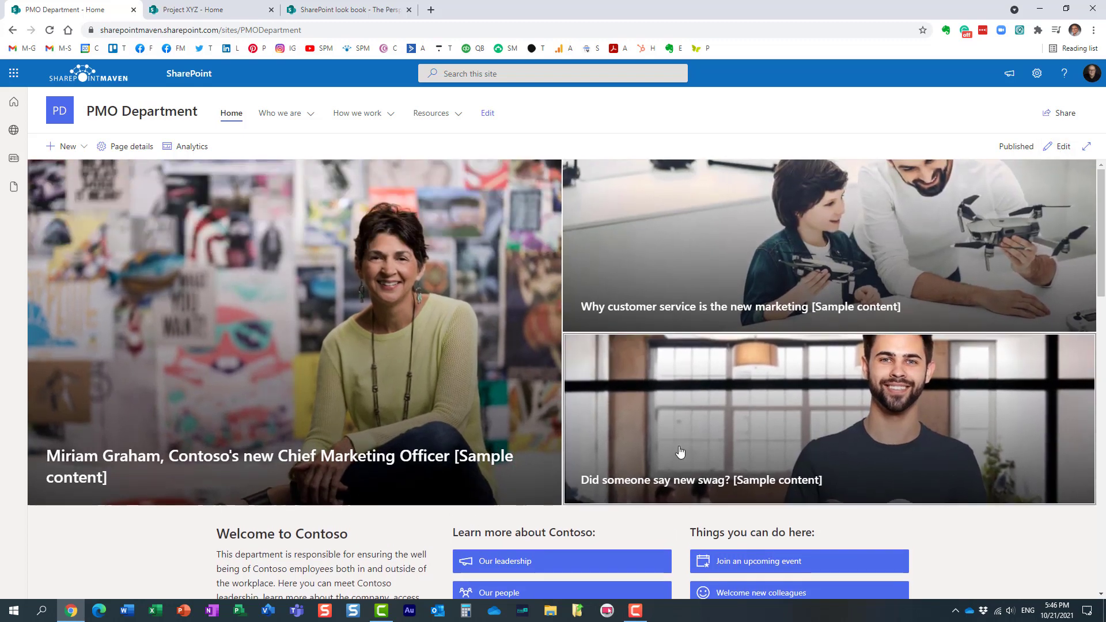
pyautogui.scroll(-3, 633, 446)
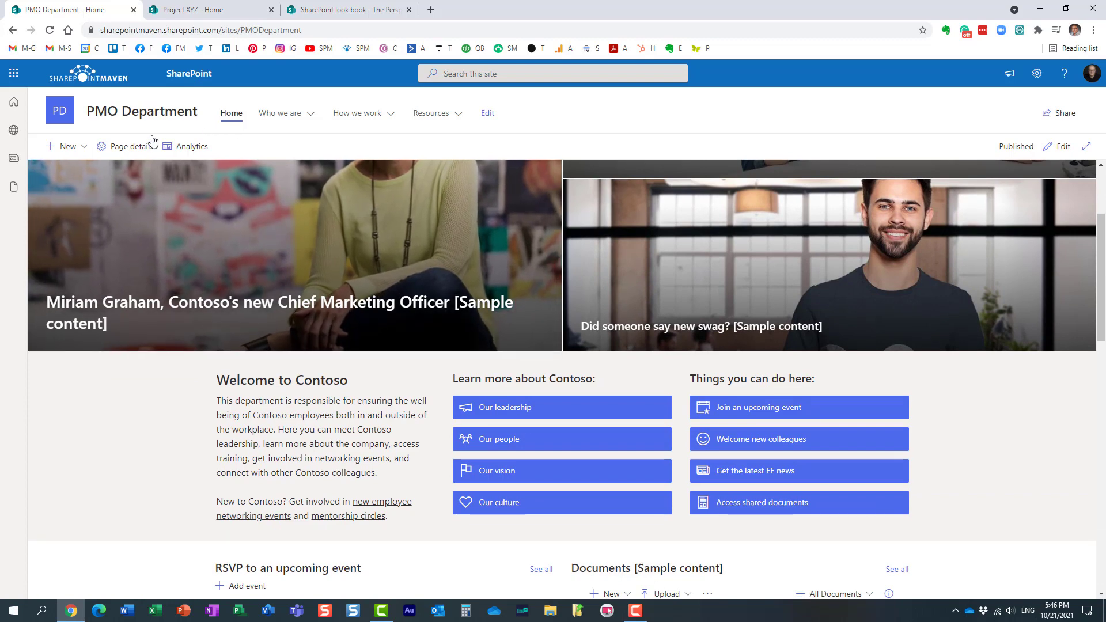
# Step: On Project XYZ, open the site template gallery and use the Project management template
pyautogui.click(211, 10)
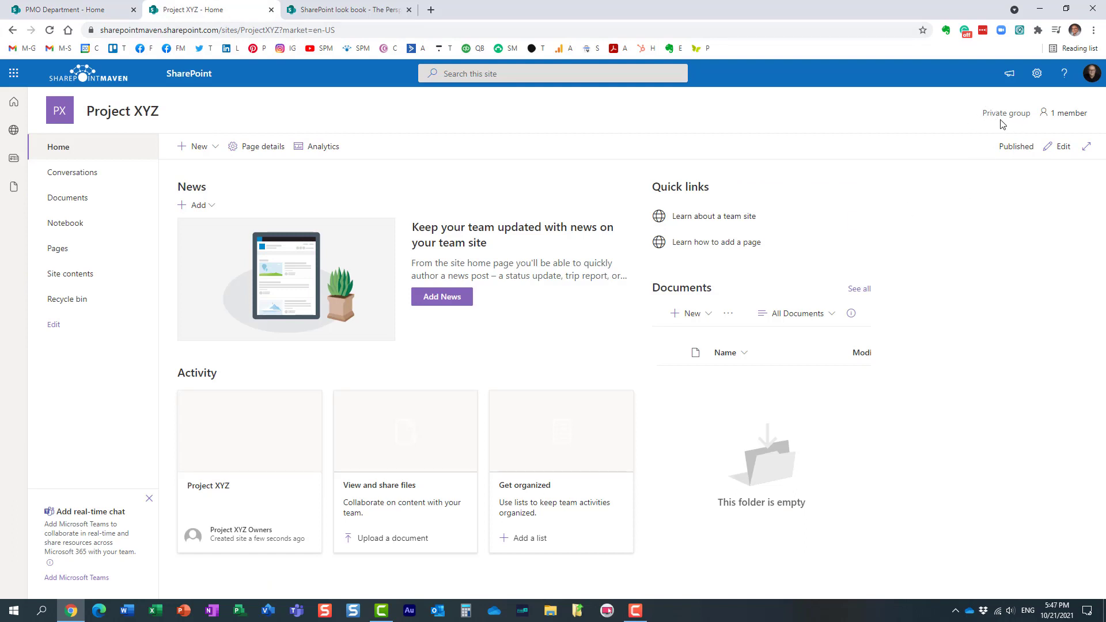
pyautogui.click(1036, 73)
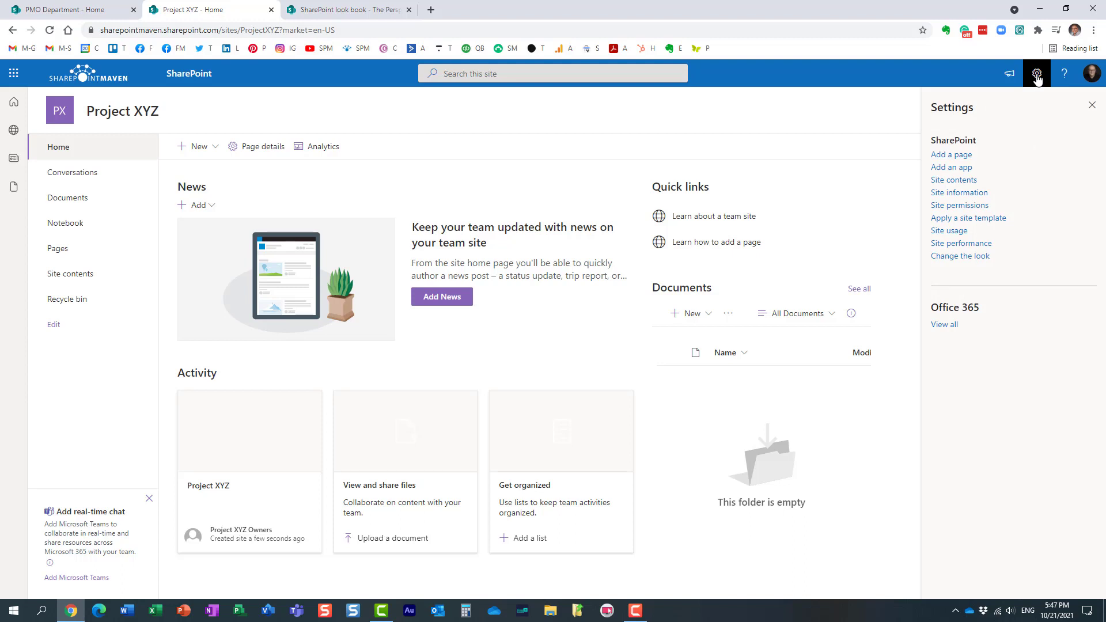
pyautogui.click(994, 219)
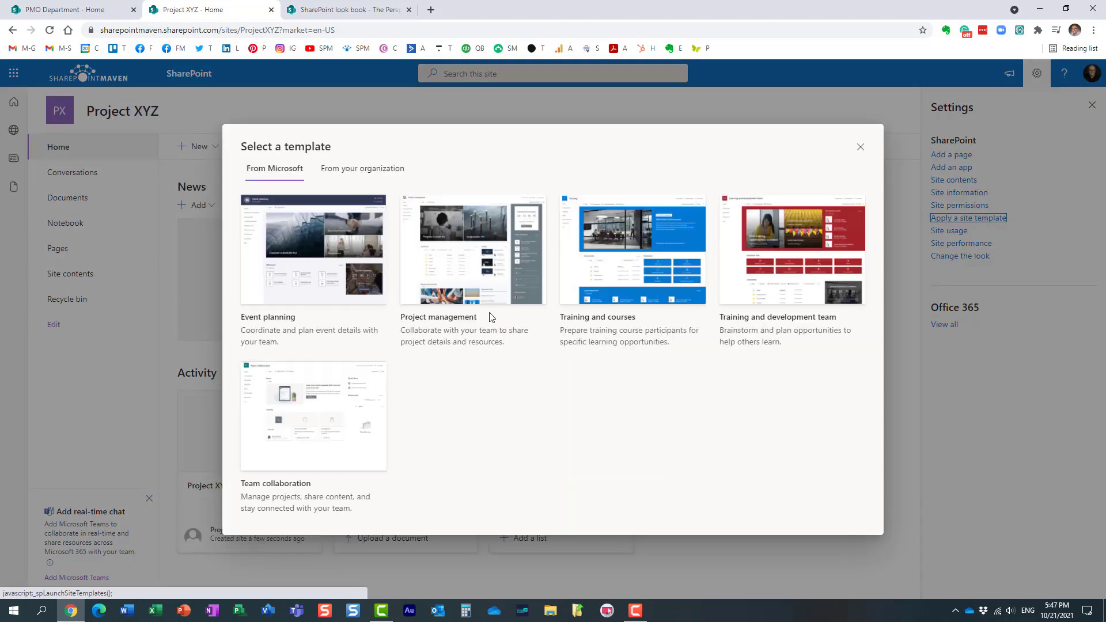
pyautogui.moveTo(459, 279)
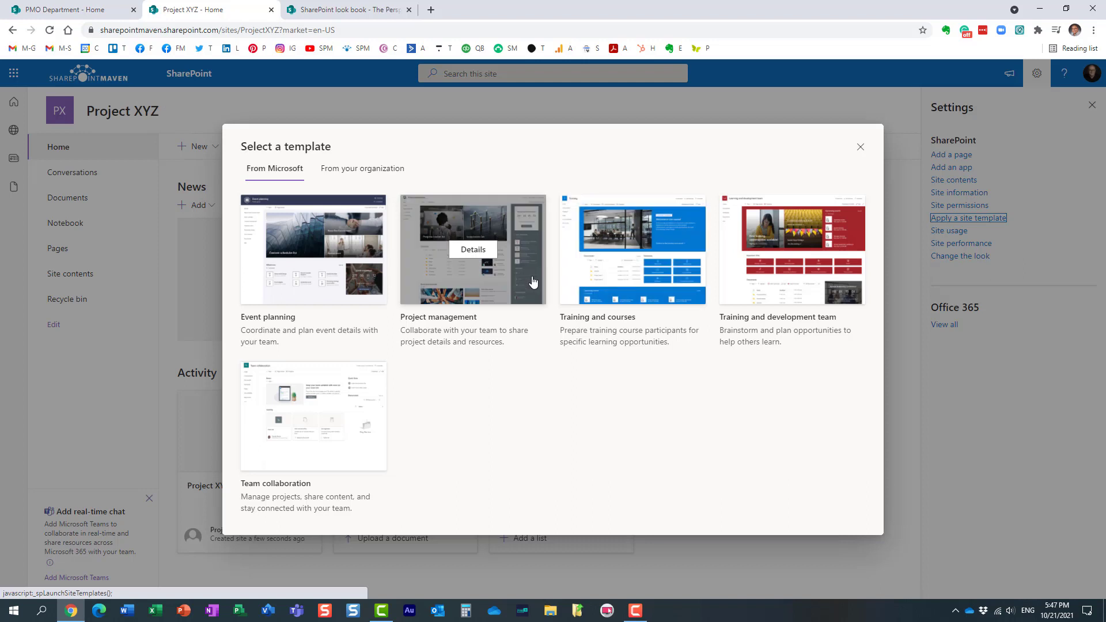
pyautogui.moveTo(501, 257)
pyautogui.click(472, 253)
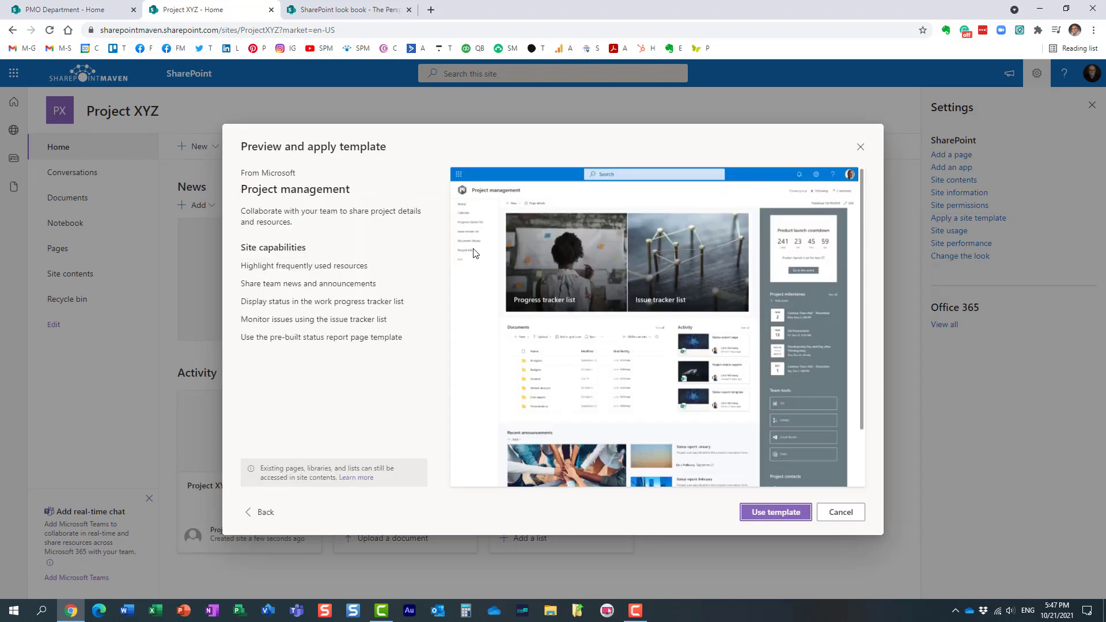
pyautogui.click(776, 512)
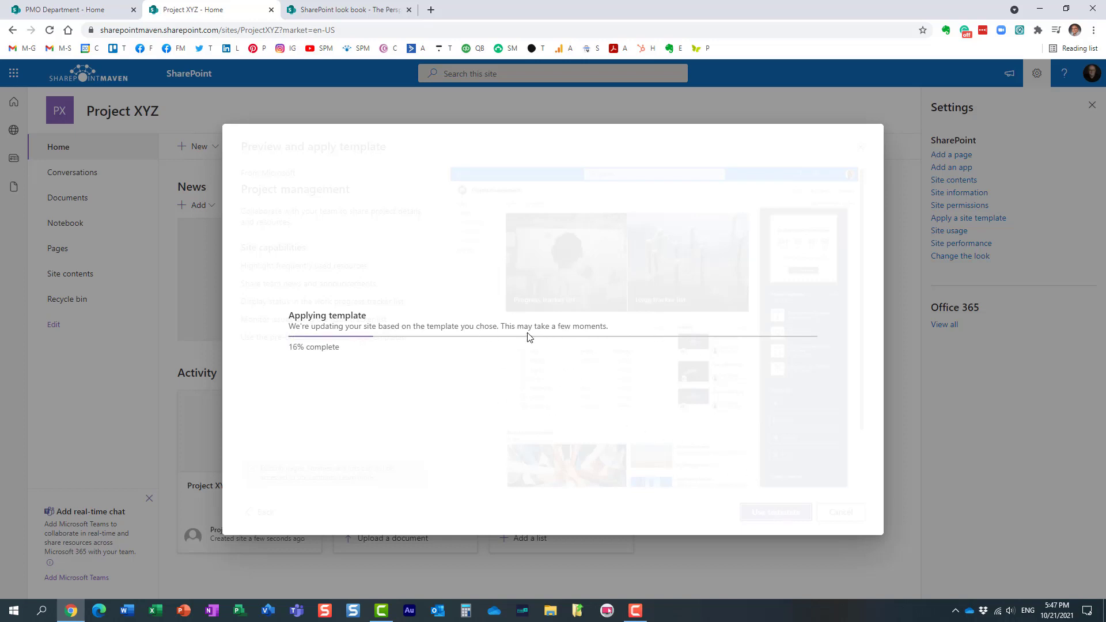
# Step: Open the site template gallery for the PMO Department site
pyautogui.click(74, 11)
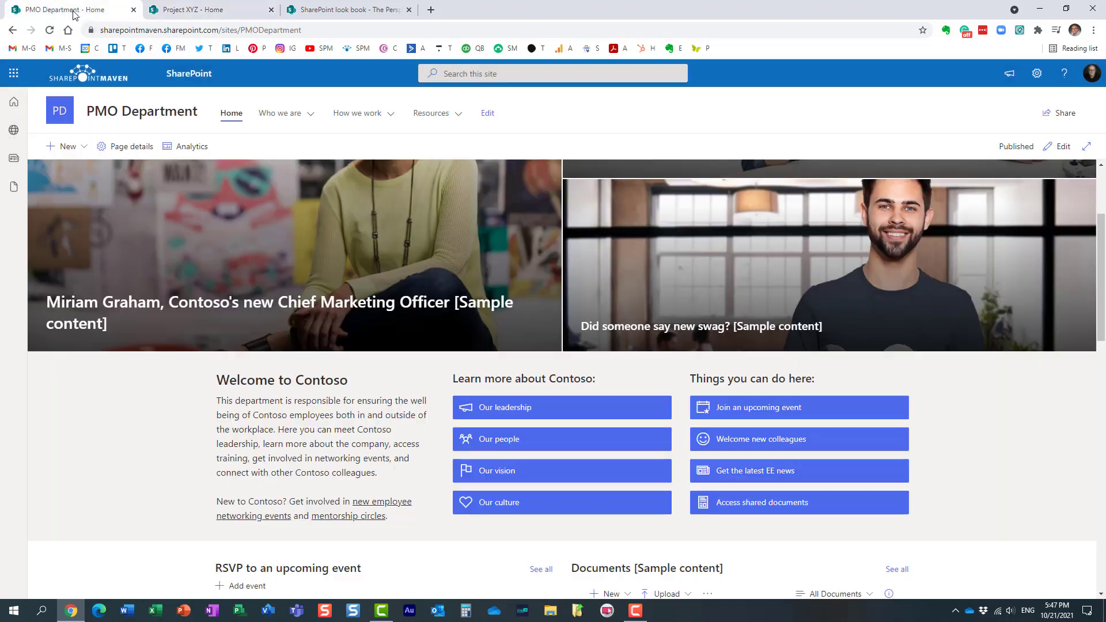
pyautogui.click(1037, 73)
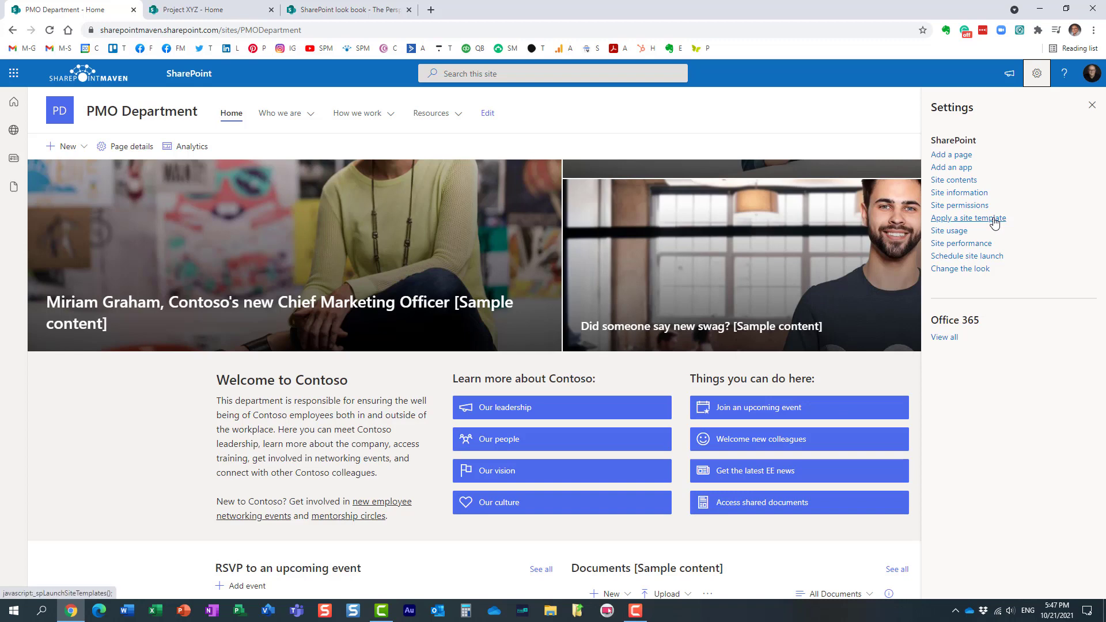
pyautogui.click(994, 220)
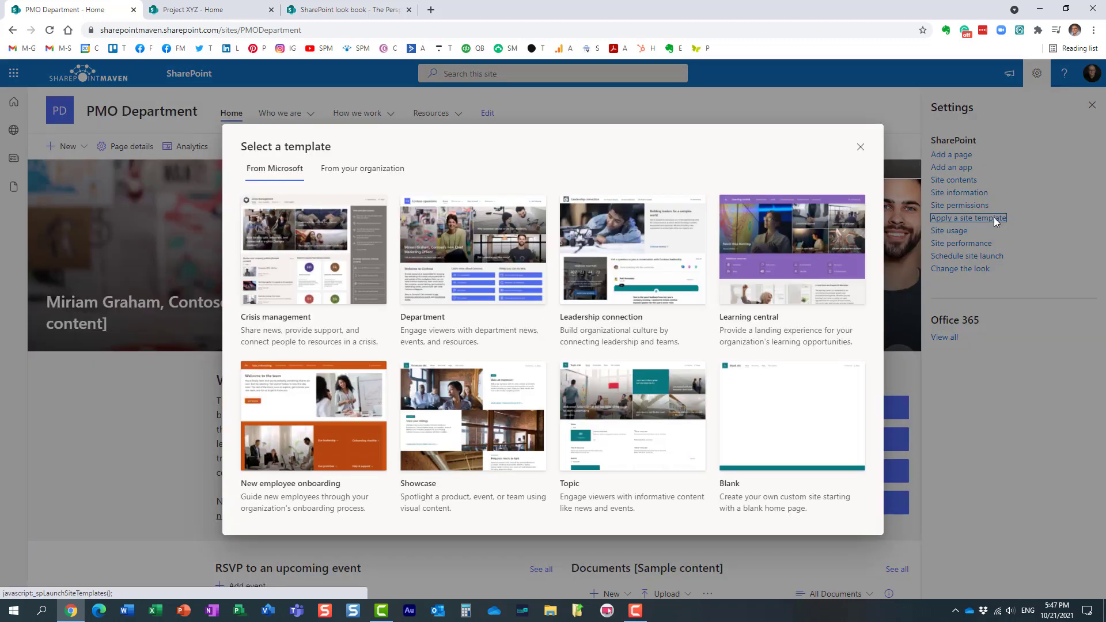
pyautogui.moveTo(634, 387)
pyautogui.moveTo(682, 286)
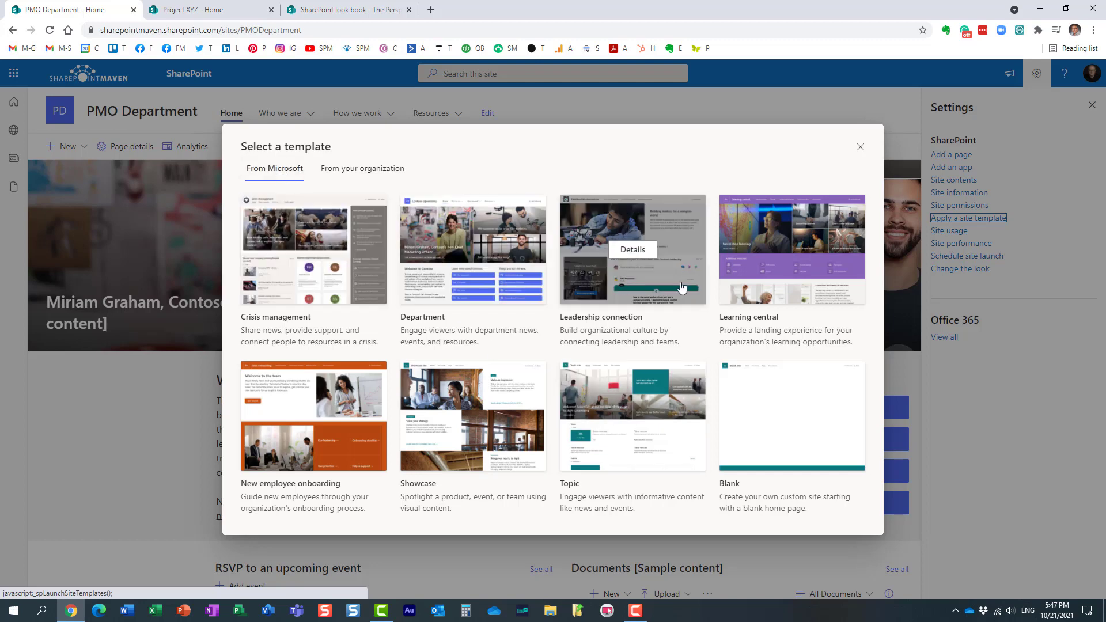
# Step: Check From your organization for custom templates, then return to the From Microsoft templates
pyautogui.click(374, 172)
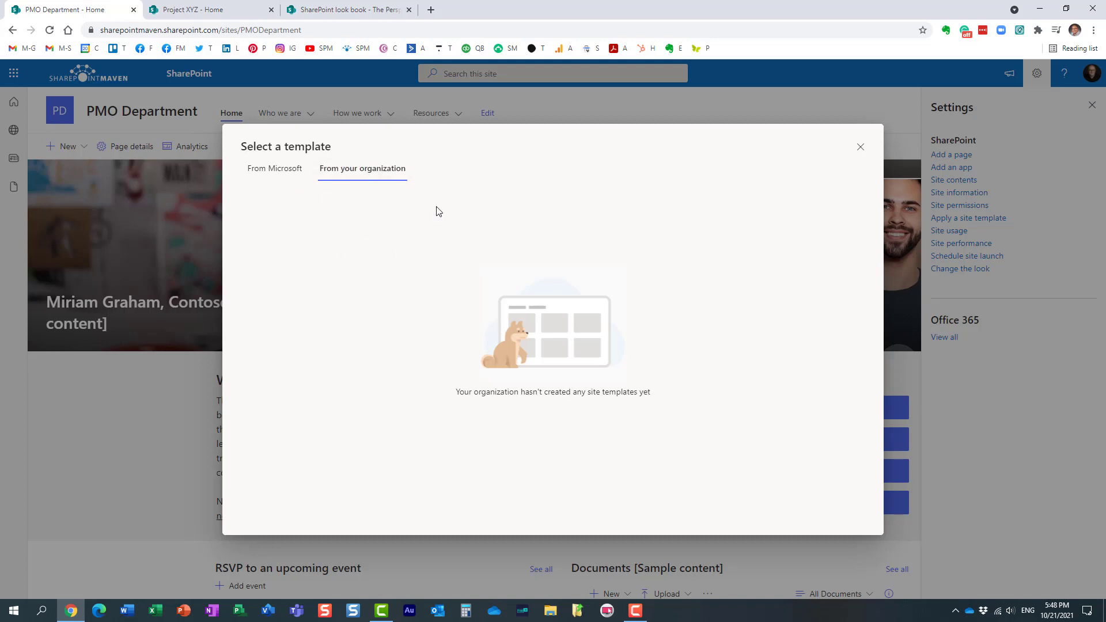
pyautogui.click(272, 170)
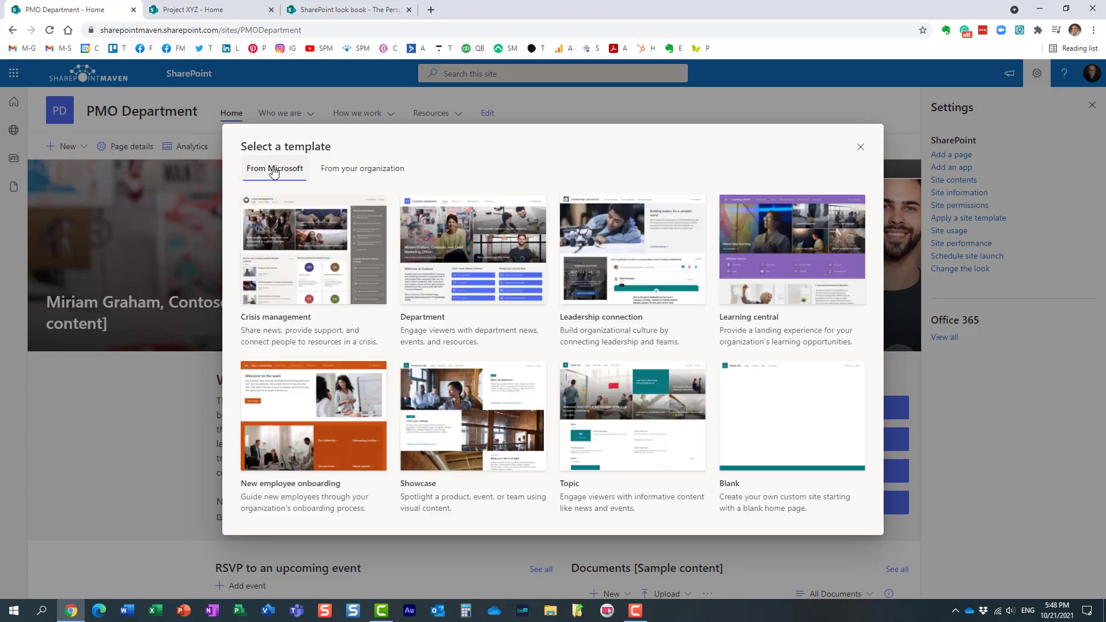
pyautogui.click(355, 178)
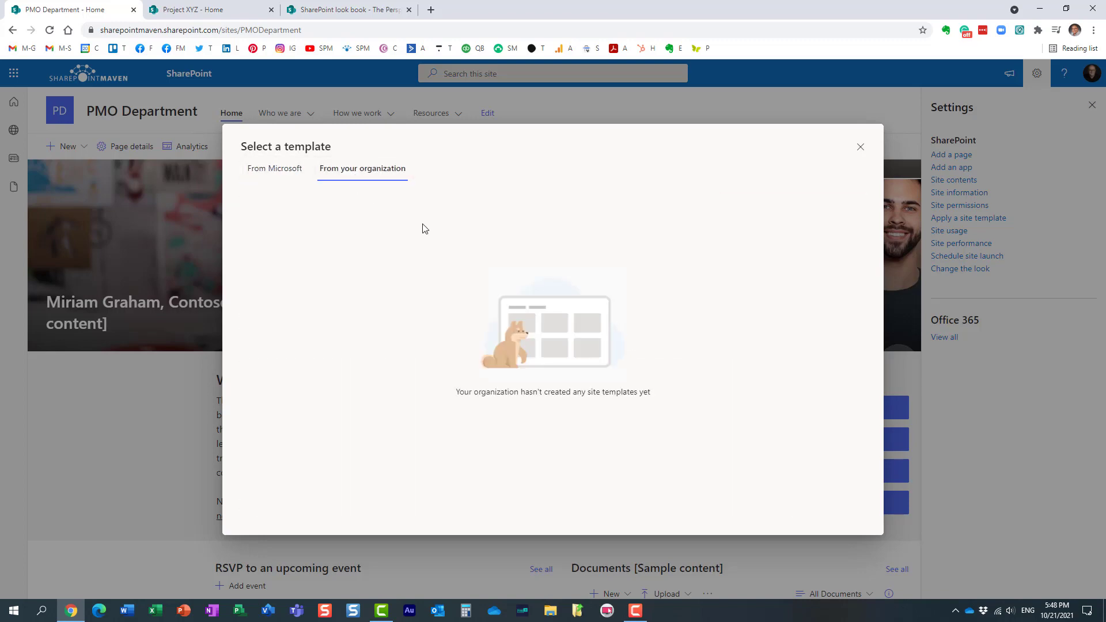
pyautogui.click(295, 170)
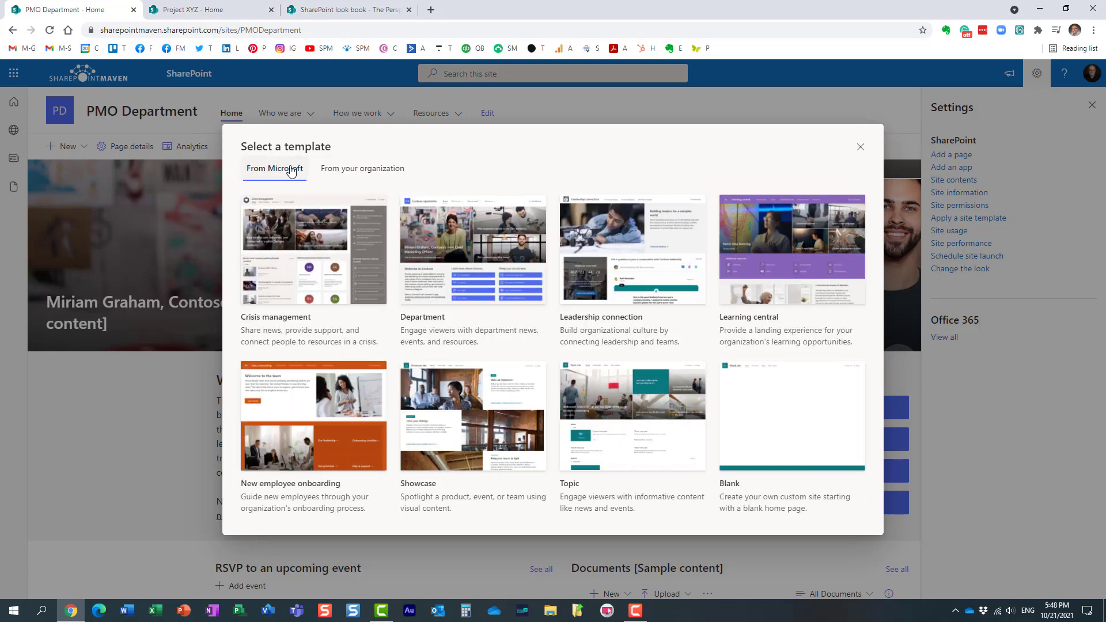
# Step: Inspect Project XYZ's tracker tiles, launch countdown, milestones and team tools, ending at the top
pyautogui.click(219, 12)
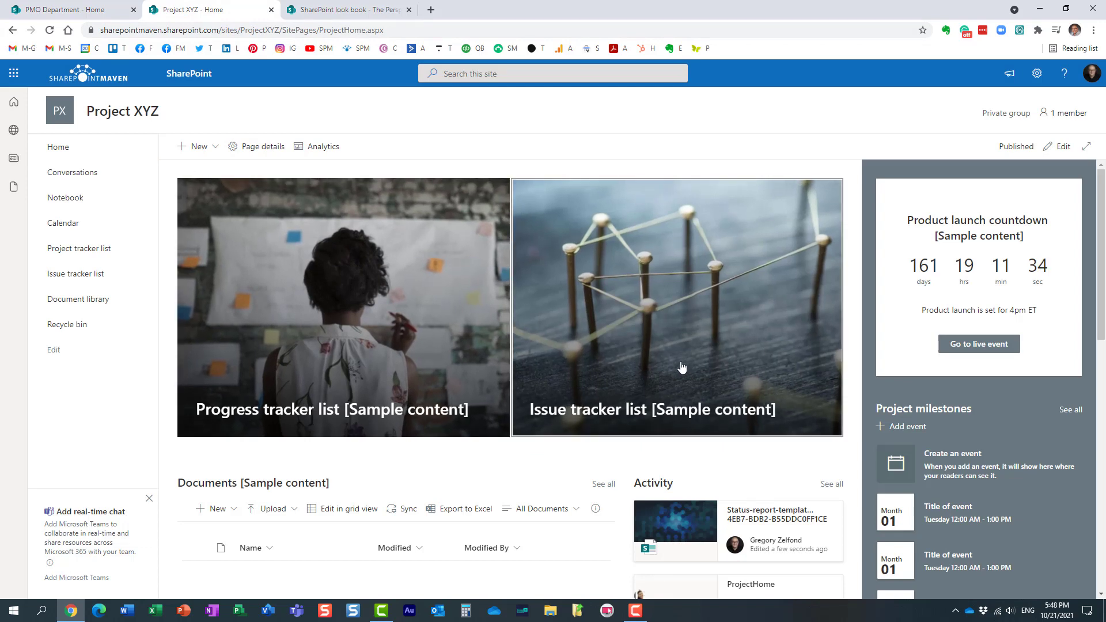
pyautogui.scroll(-8, 248, 207)
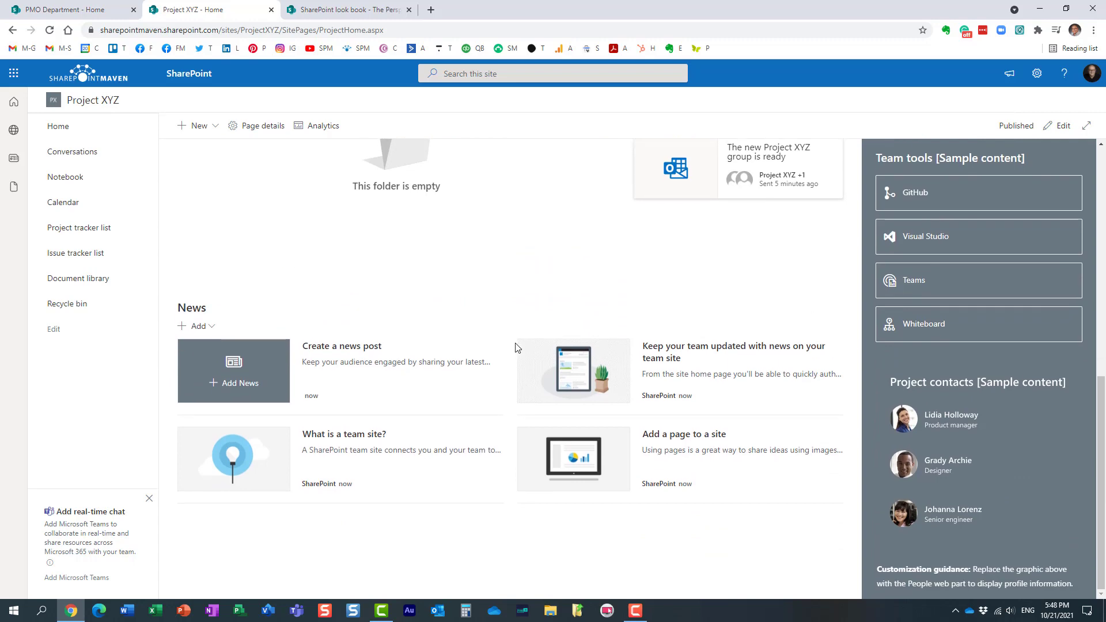
pyautogui.scroll(5, 543, 365)
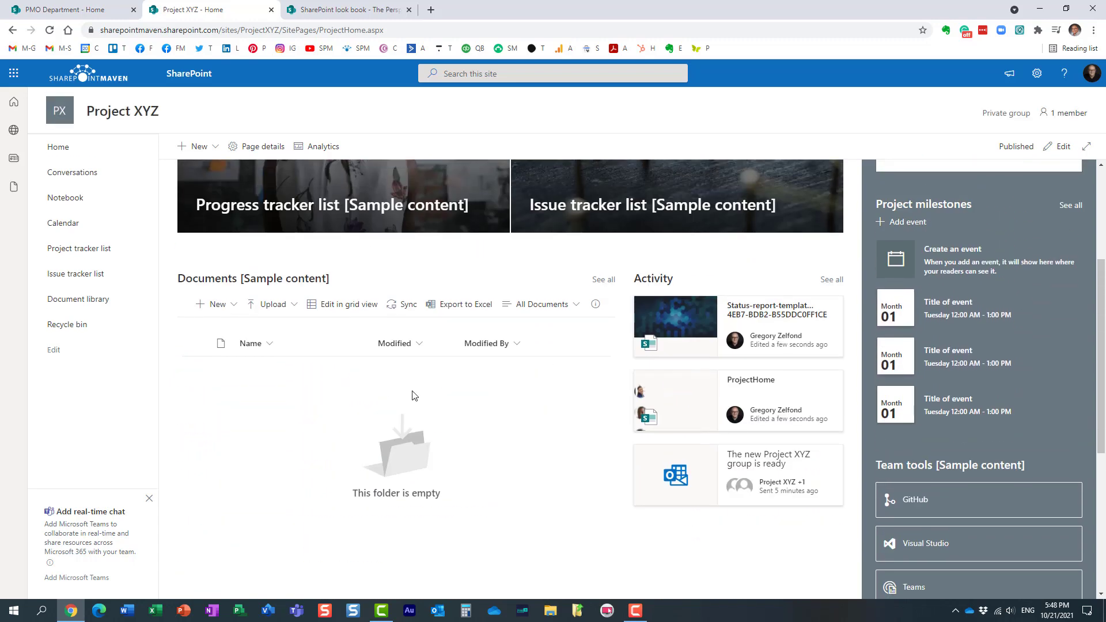
pyautogui.scroll(3, 427, 398)
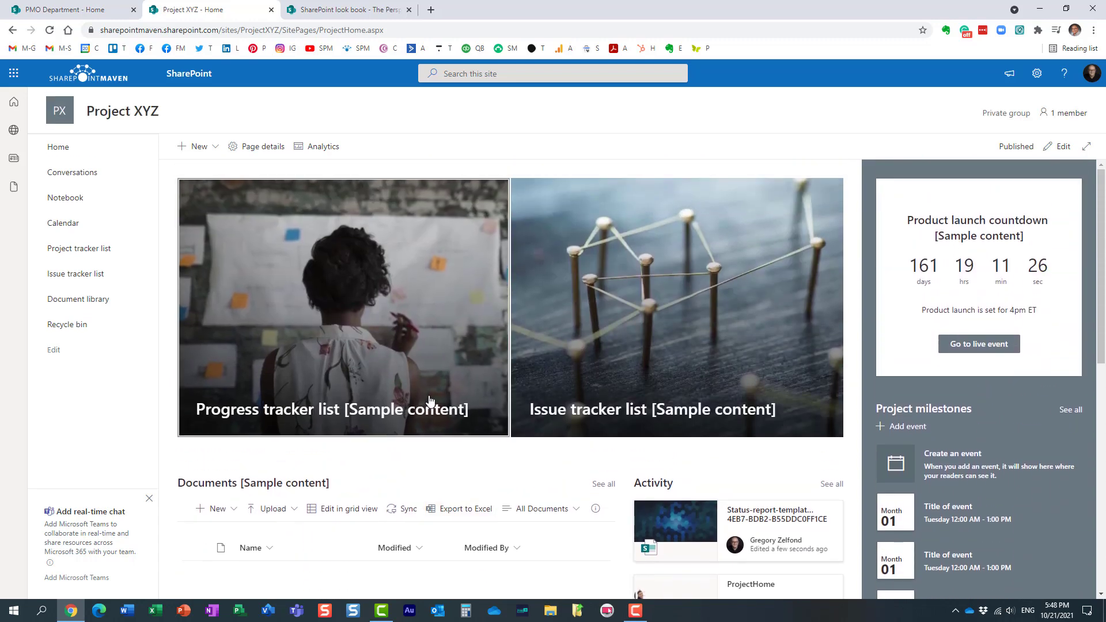